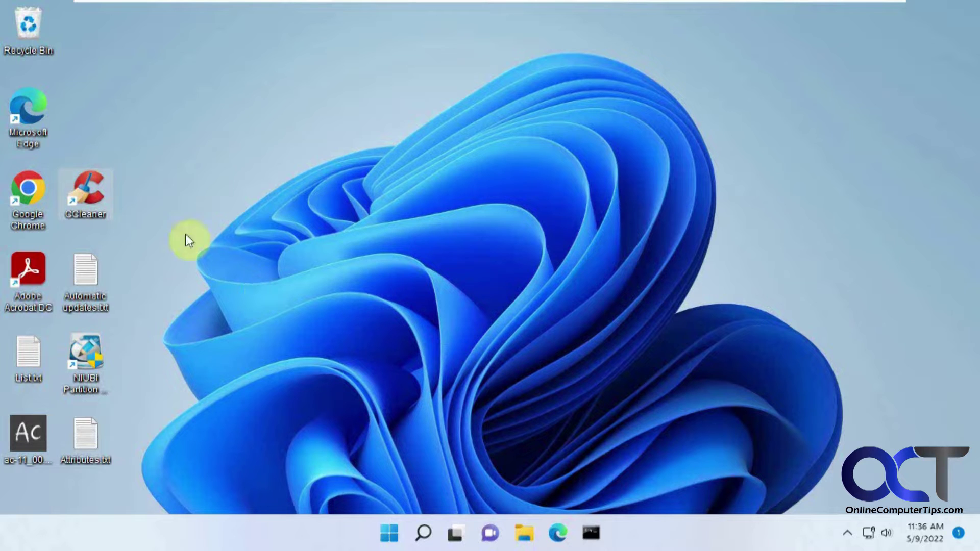
Launch Disk Cleanup for drive C: from Windows search and scroll through its file list.
click(88, 207)
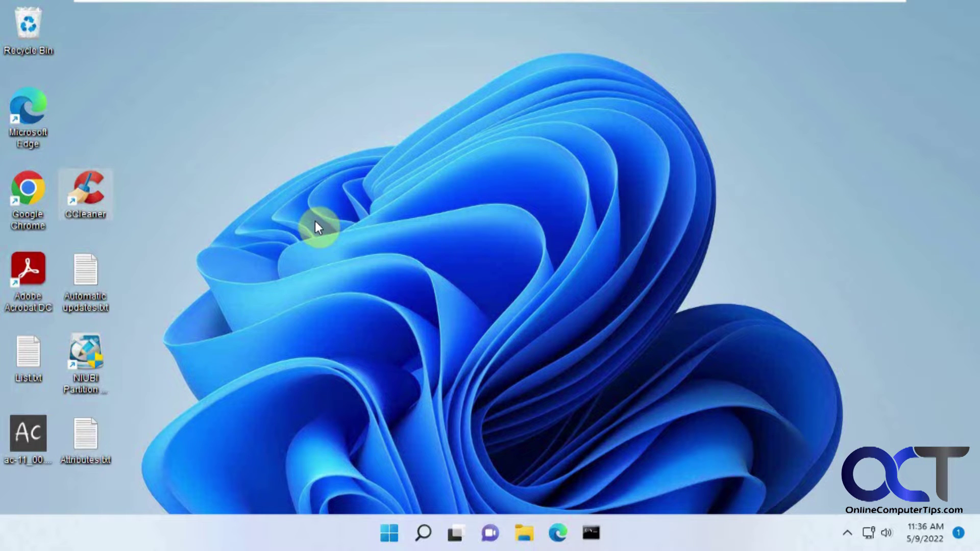
click(424, 533)
click(292, 305)
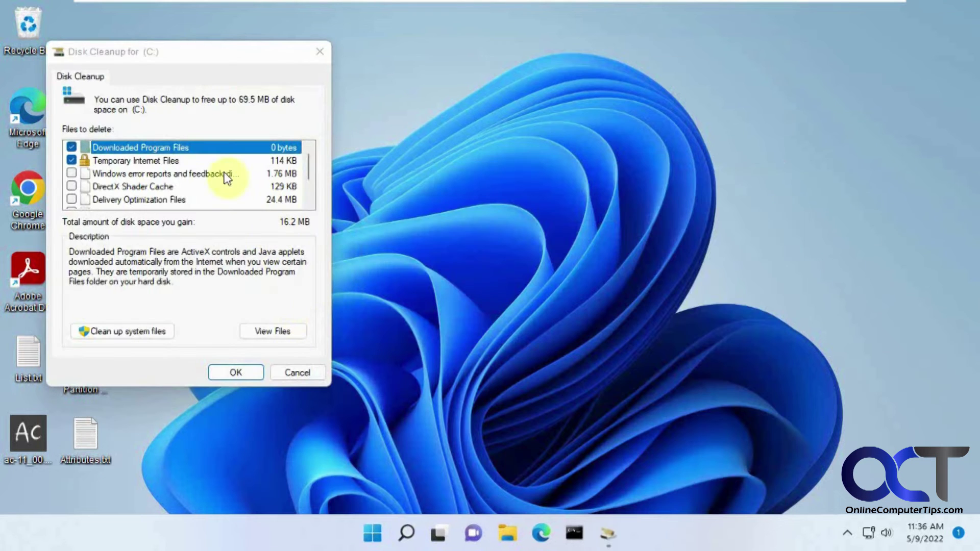
scroll(310, 164, down, 1)
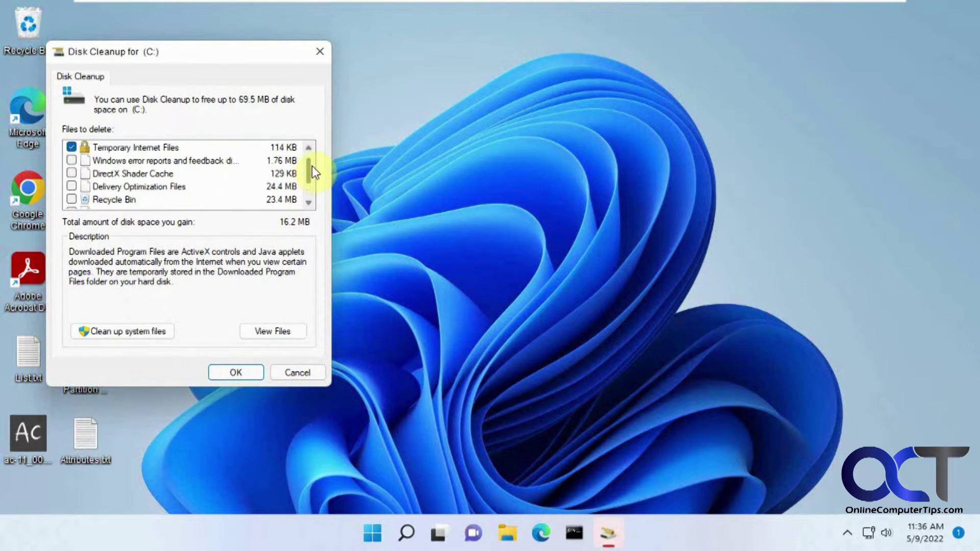
scroll(312, 165, up, 1)
scroll(312, 164, down, 1)
scroll(312, 155, up, 1)
scroll(316, 169, down, 3)
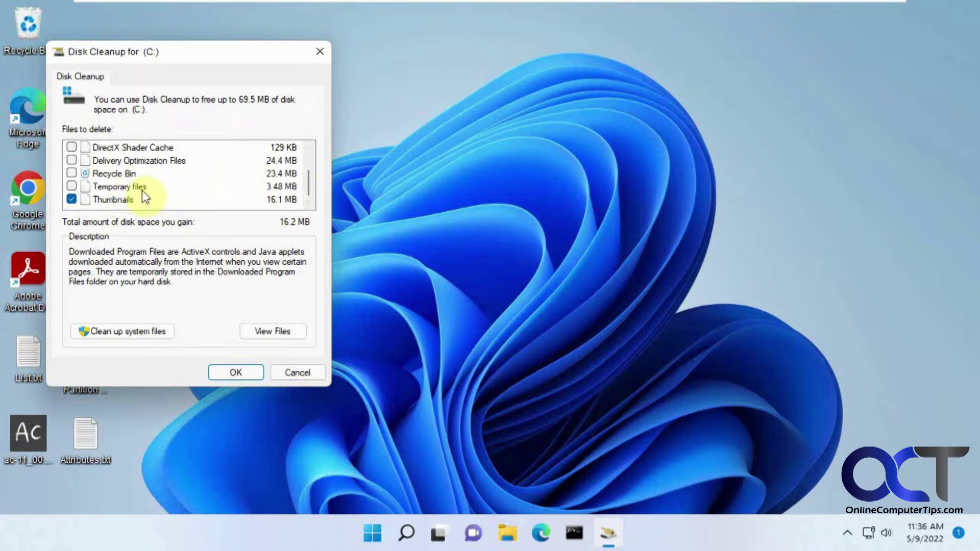
Close Disk Cleanup without deleting anything and launch CCleaner on its Health Check tab.
click(294, 371)
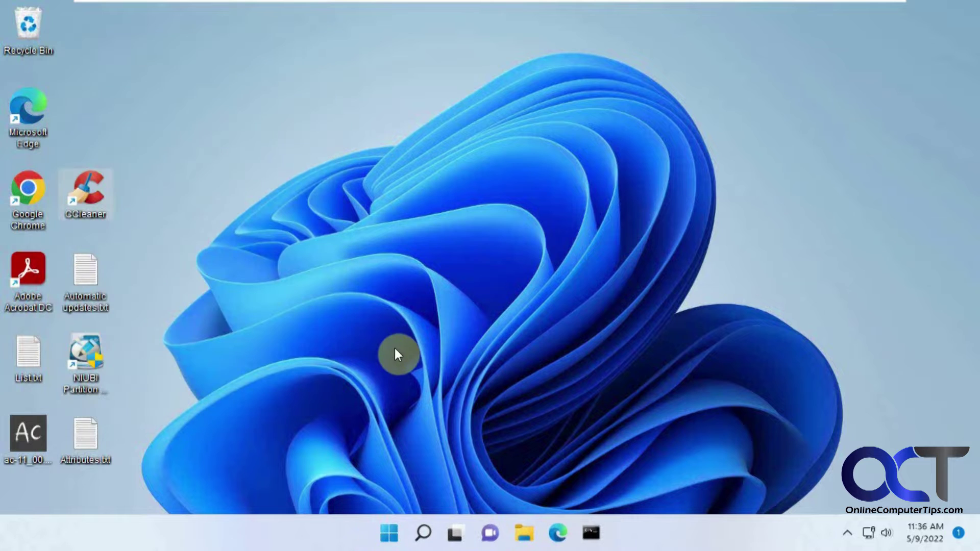
double_click(91, 203)
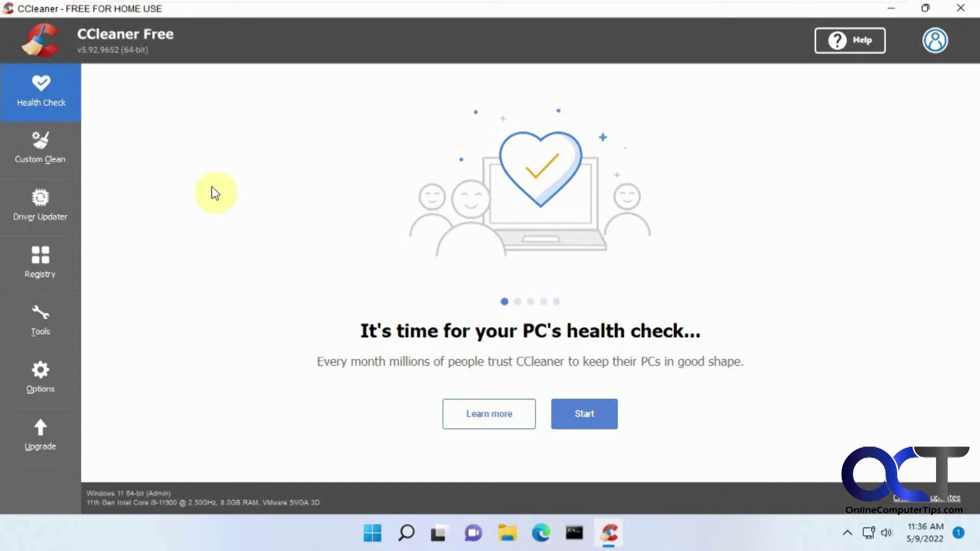
click(37, 101)
Run the Health Check, review the 186.4 MB junk-space details, and go to Custom Clean.
click(581, 423)
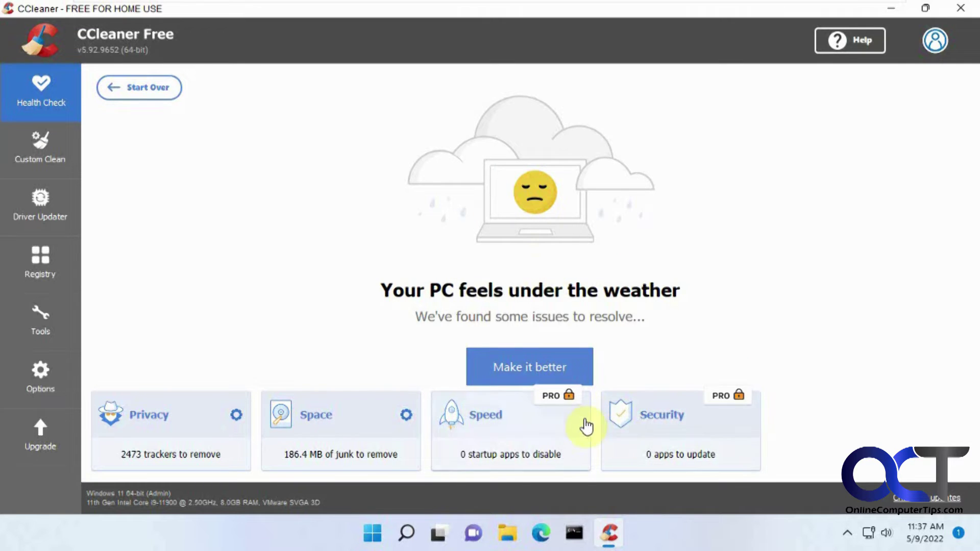
click(346, 422)
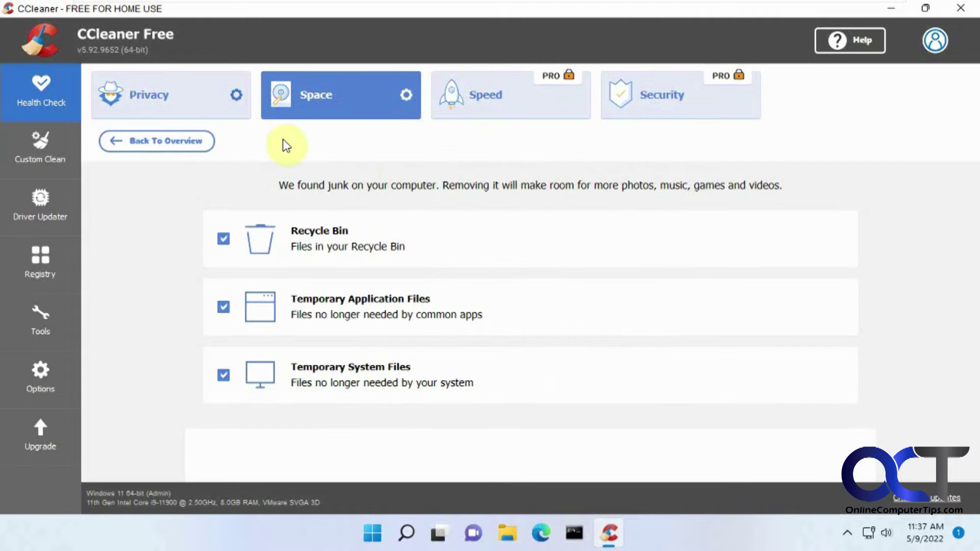
click(139, 151)
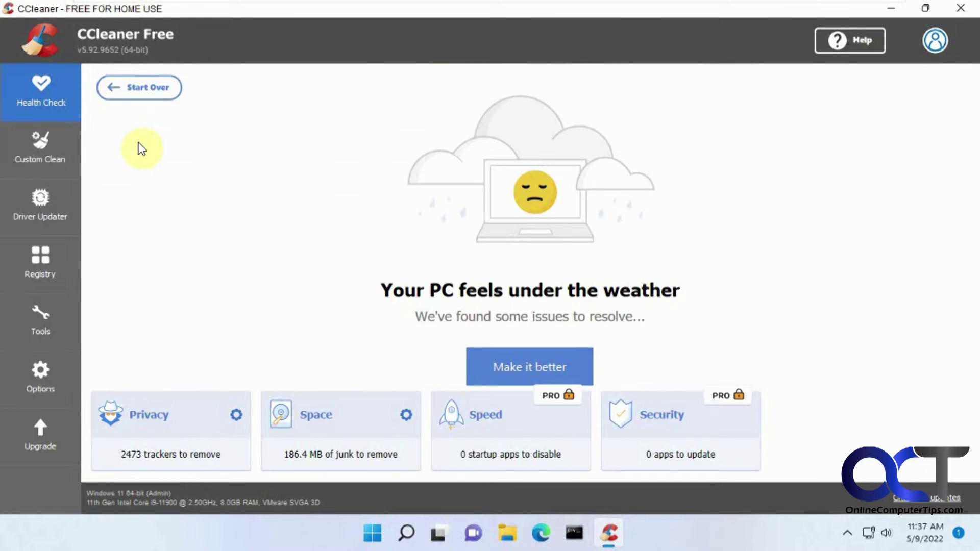
click(348, 449)
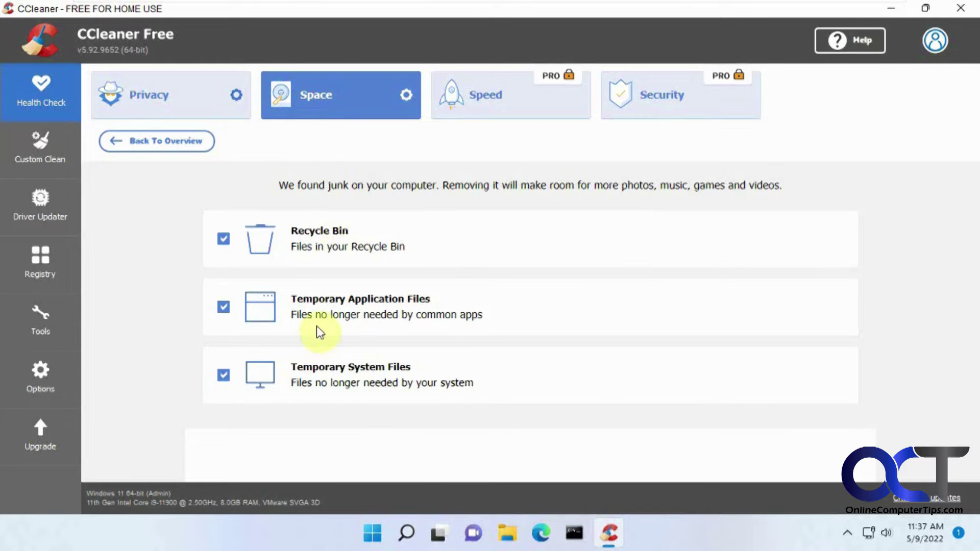
click(41, 152)
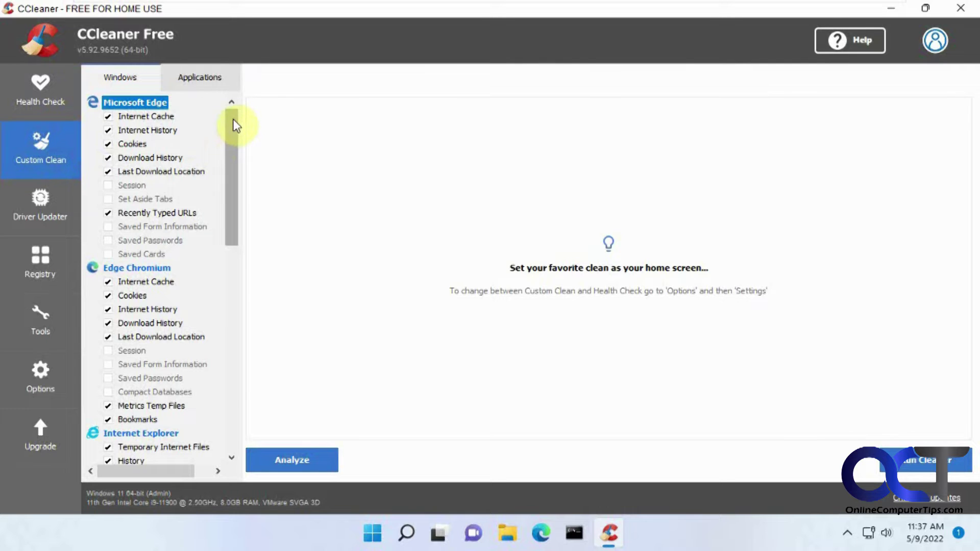
Scroll through the Windows tab checklist to review its default System selections.
drag(236, 152, 218, 204)
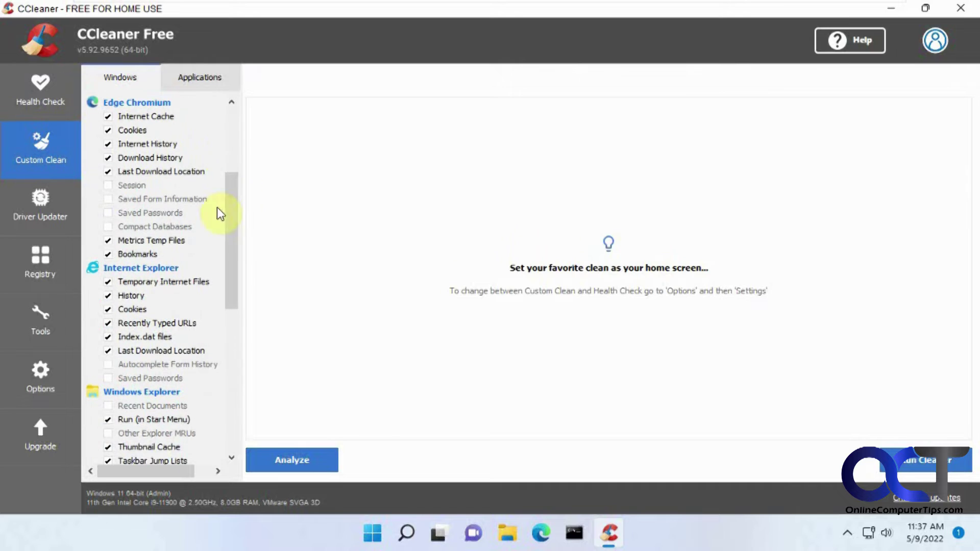
drag(234, 243, 234, 277)
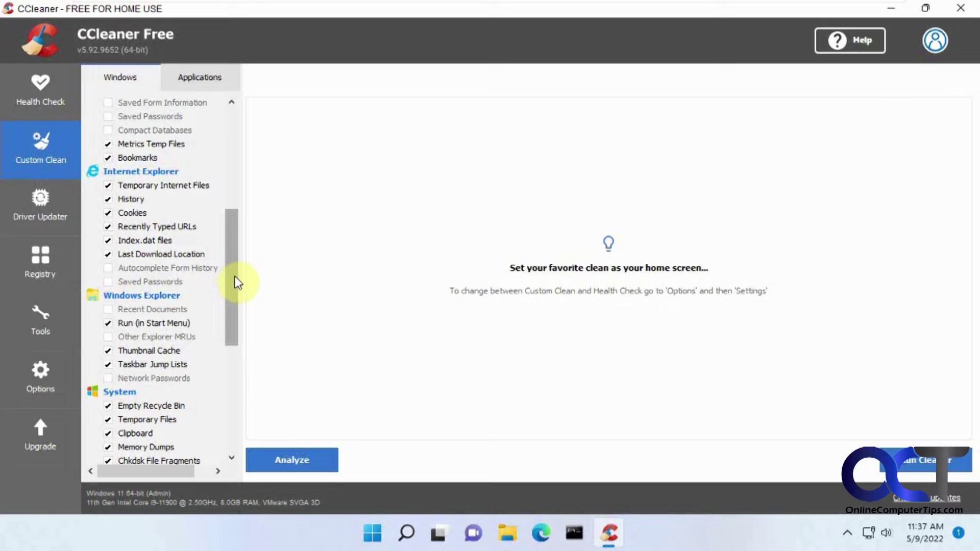
drag(235, 277, 236, 294)
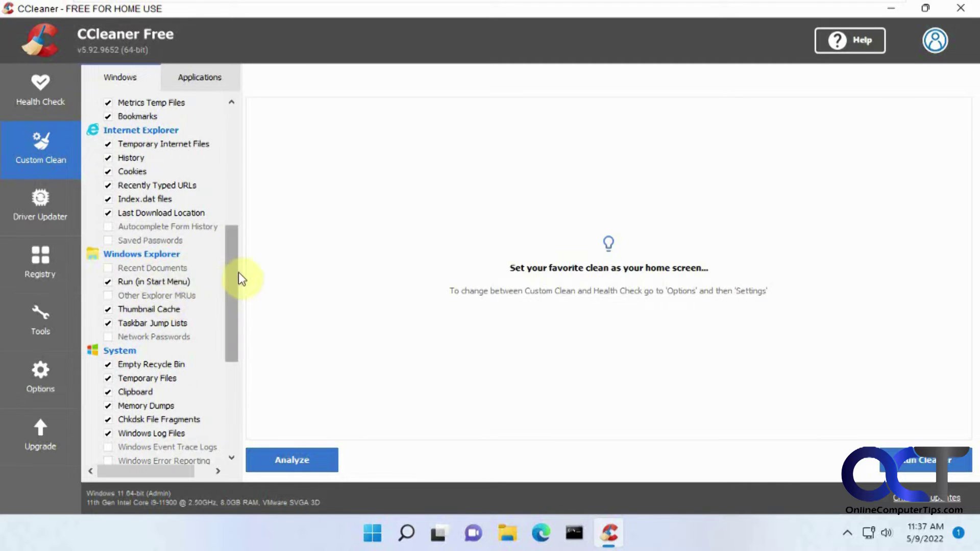
drag(234, 269, 233, 321)
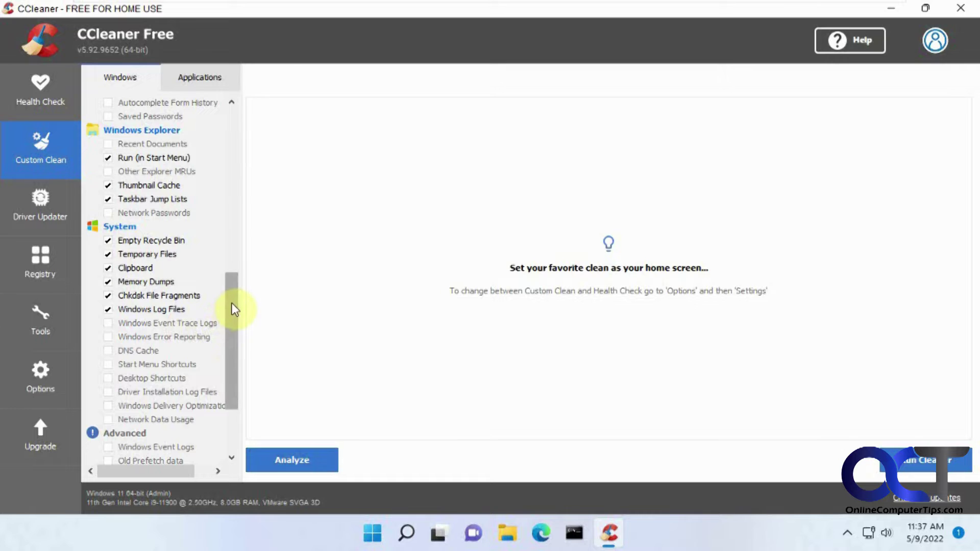
scroll(232, 309, down, 1)
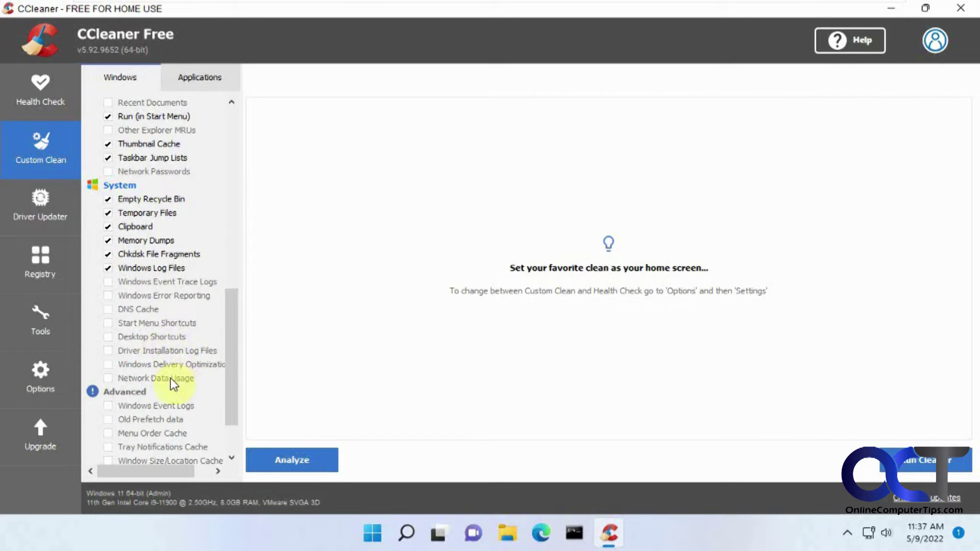
Tick Windows Delivery Optimization Files and Driver Installation Log Files, accepting each warning.
click(109, 366)
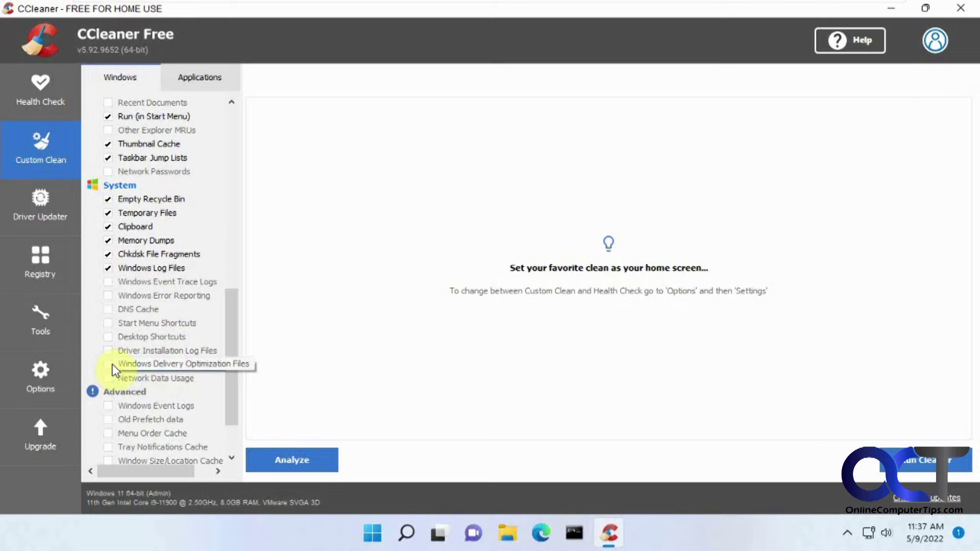
click(602, 312)
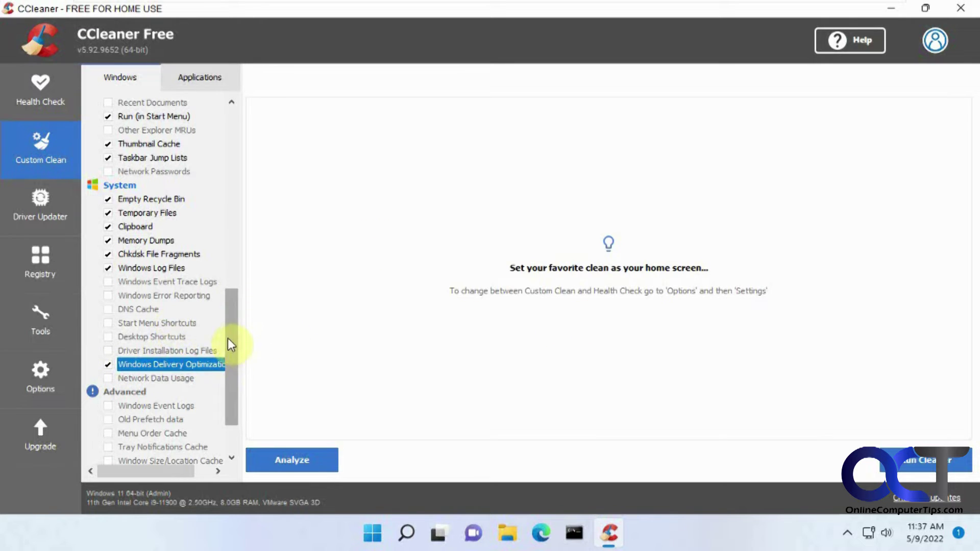
click(108, 351)
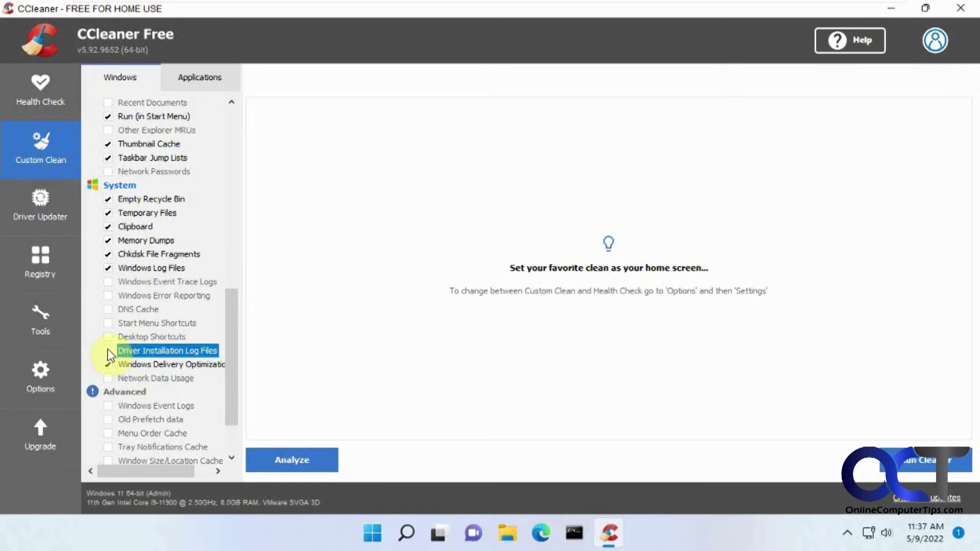
click(108, 352)
click(597, 314)
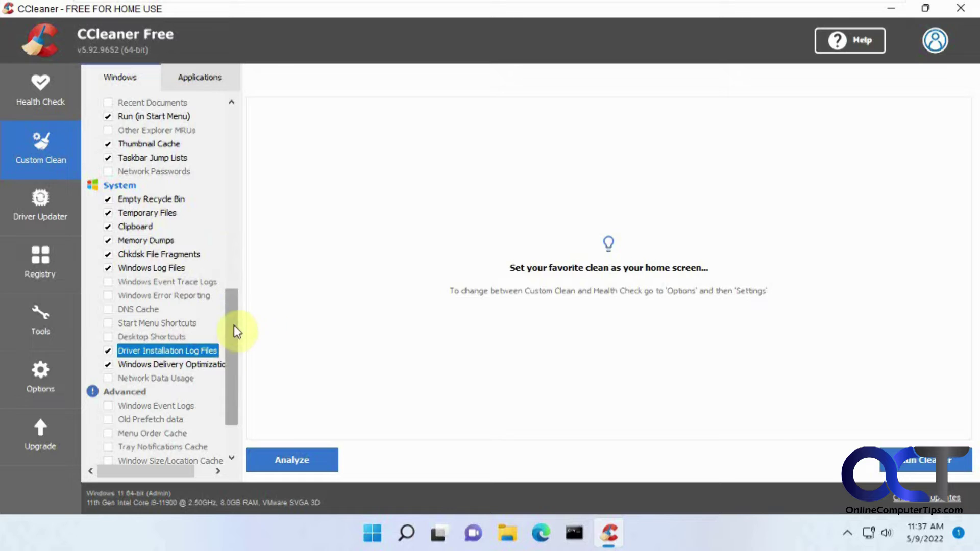
drag(232, 312, 232, 344)
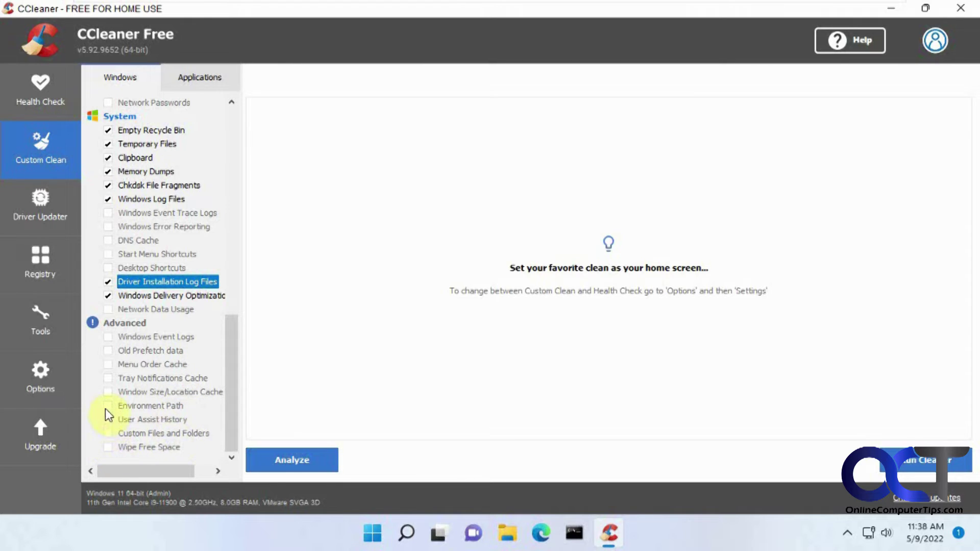
Tick Window Size/Location Cache, Tray Notifications Cache, Menu Order Cache and Old Prefetch data, then analyze.
click(107, 393)
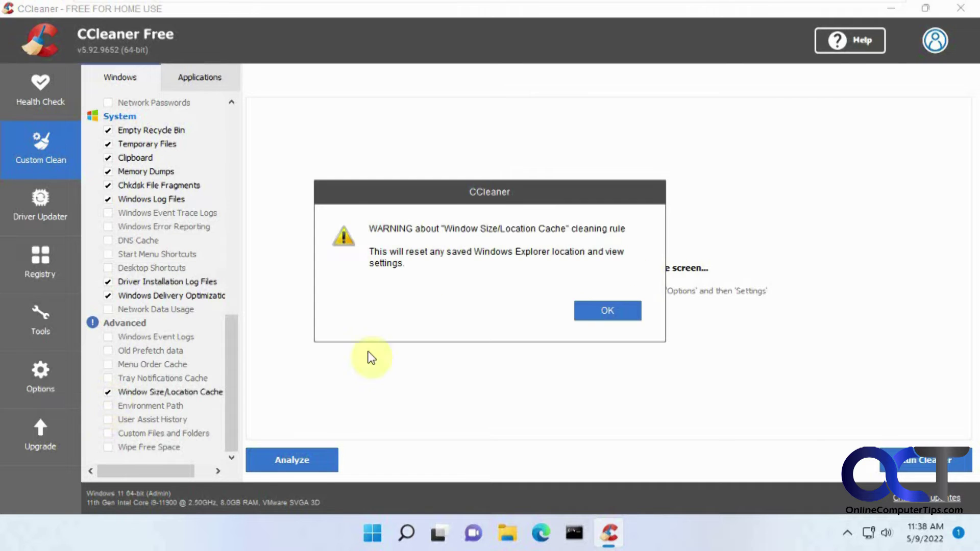
click(590, 309)
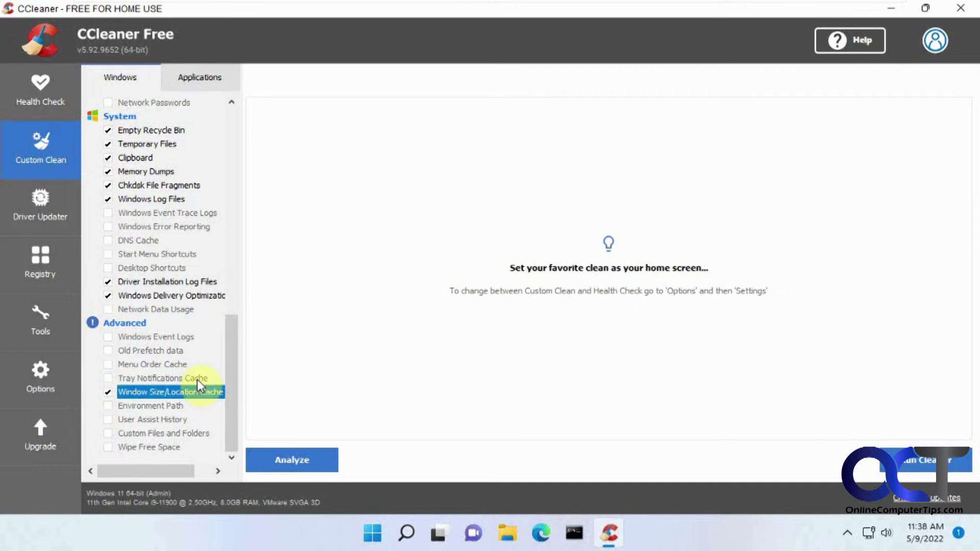
click(107, 378)
click(596, 309)
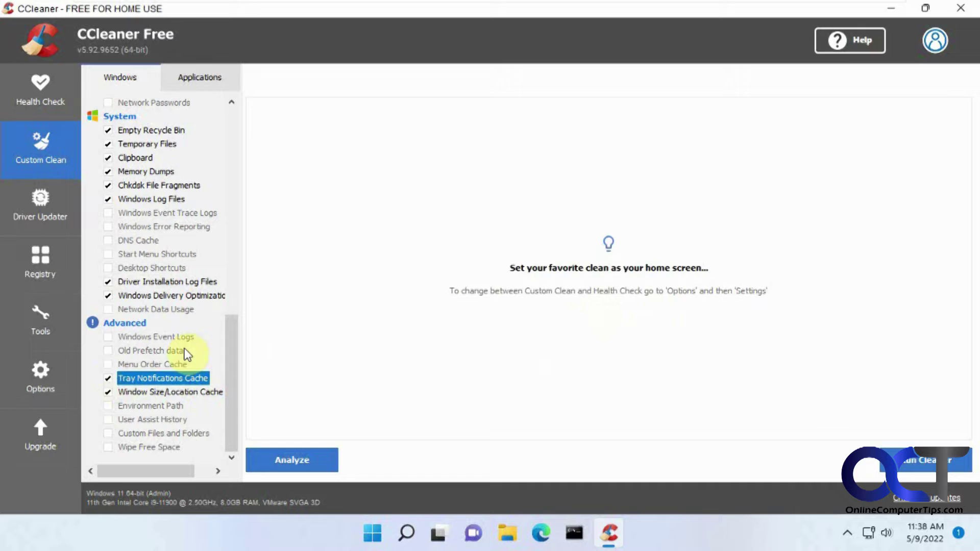
click(108, 364)
click(603, 309)
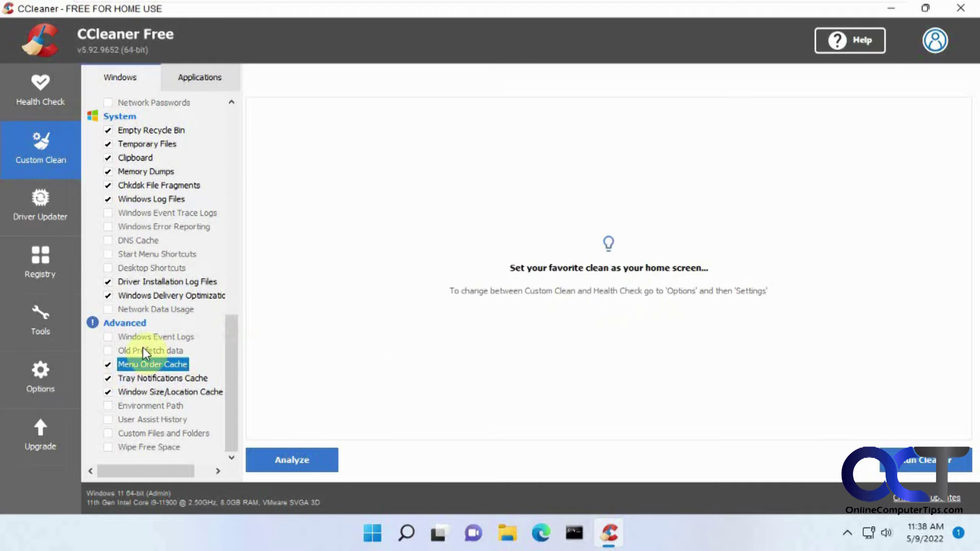
click(106, 351)
click(621, 310)
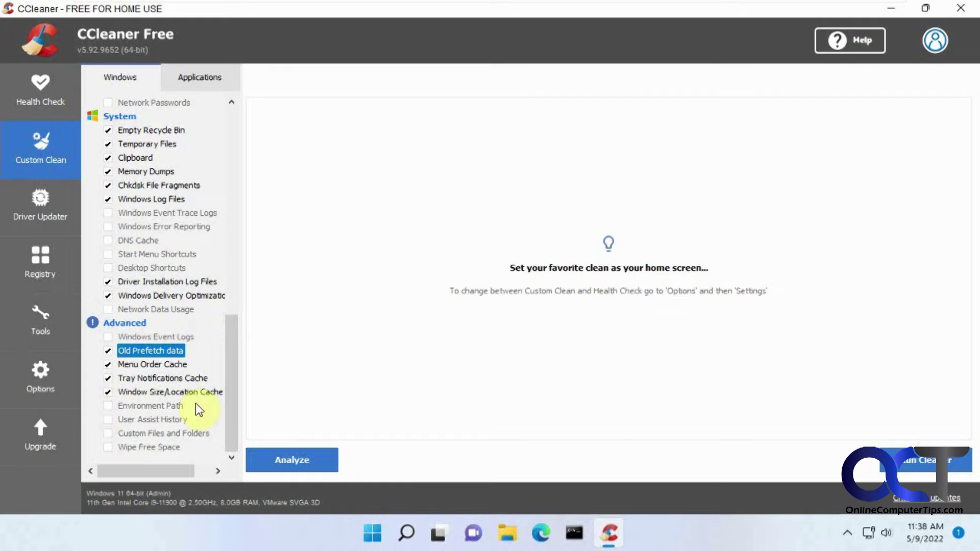
click(306, 461)
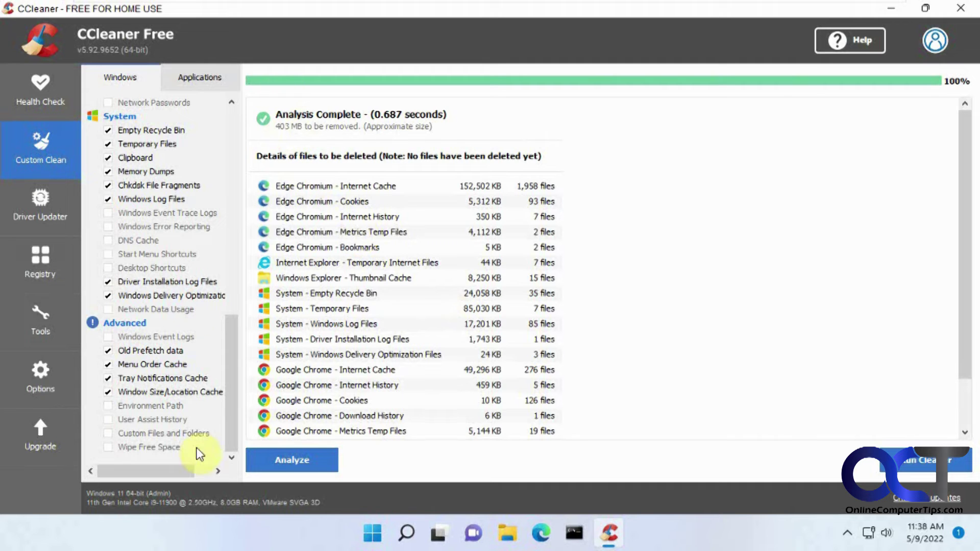
Show the Applications tab and scroll through its Google Chrome cleaning items.
click(199, 83)
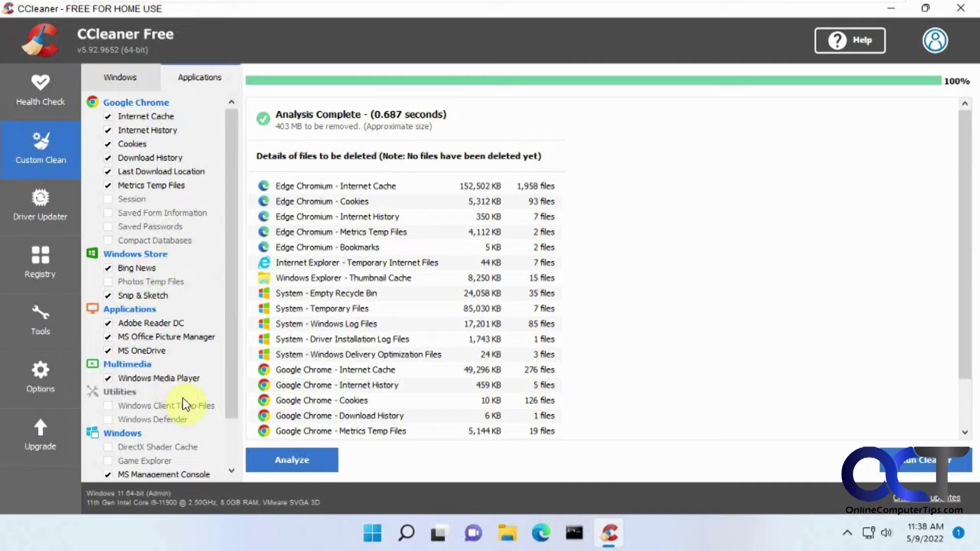
scroll(183, 404, down, 2)
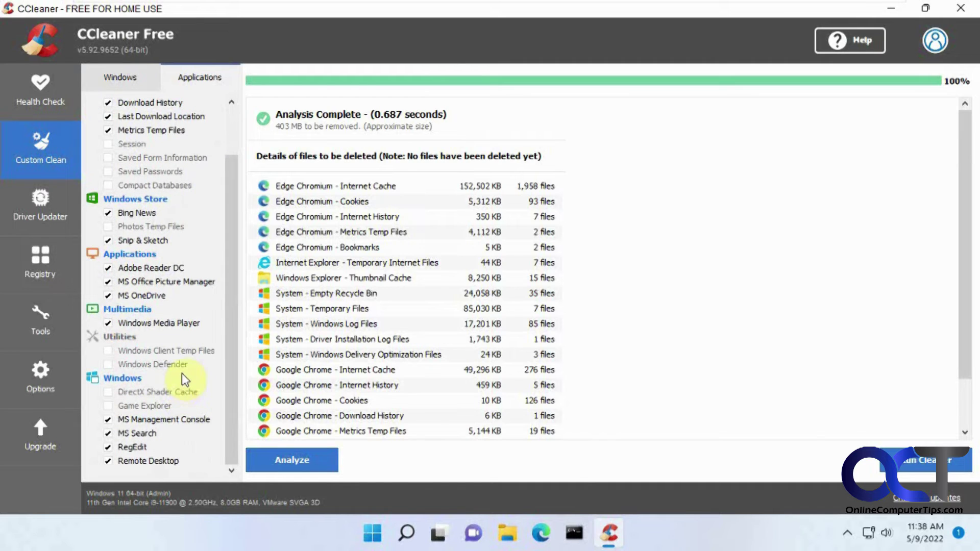
scroll(183, 375, up, 2)
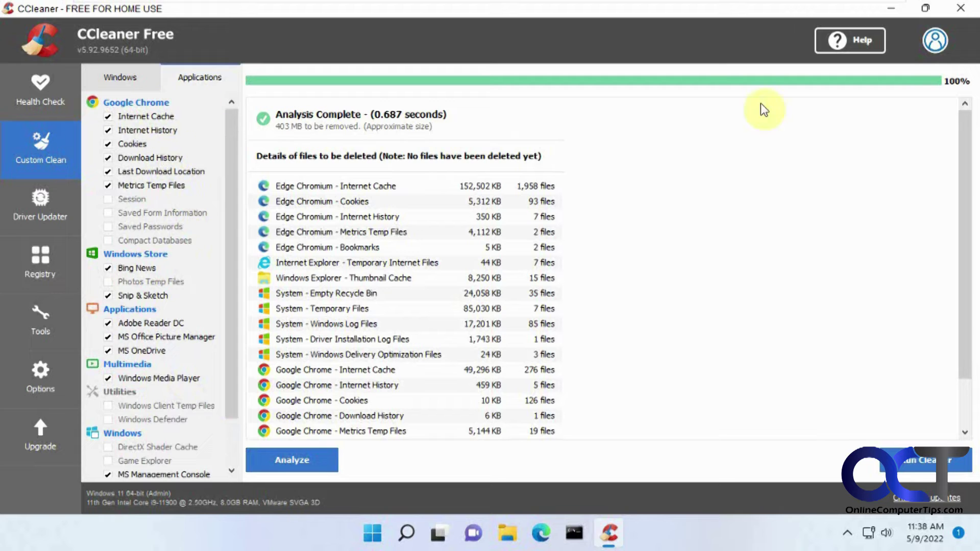
In Settings' Storage Temporary files for C:, tick Previous Windows installation(s), totalling 6.22 GB.
click(892, 9)
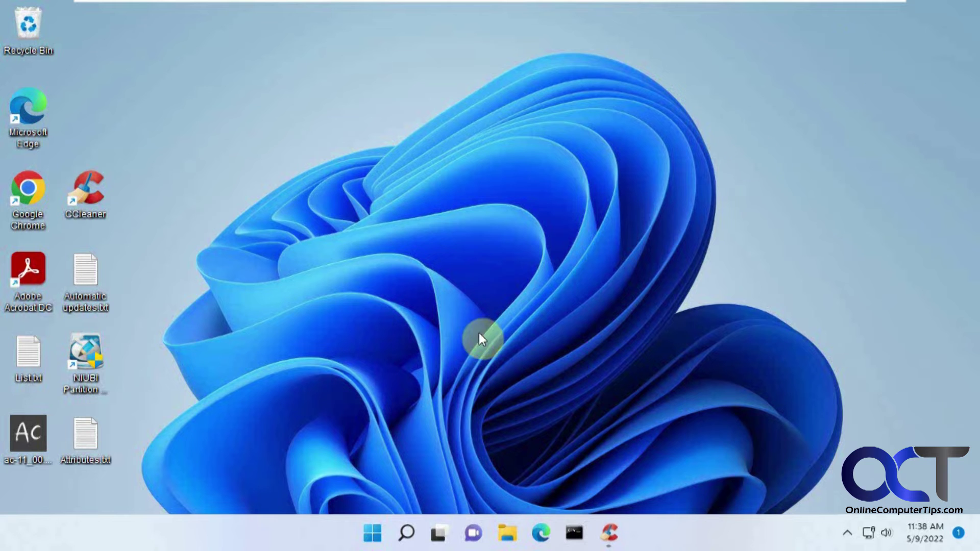
click(373, 534)
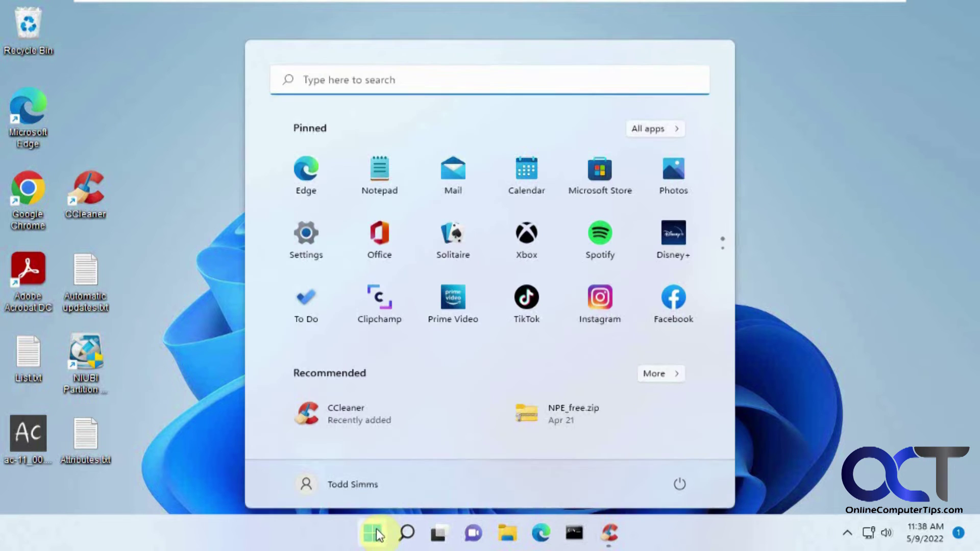
click(306, 242)
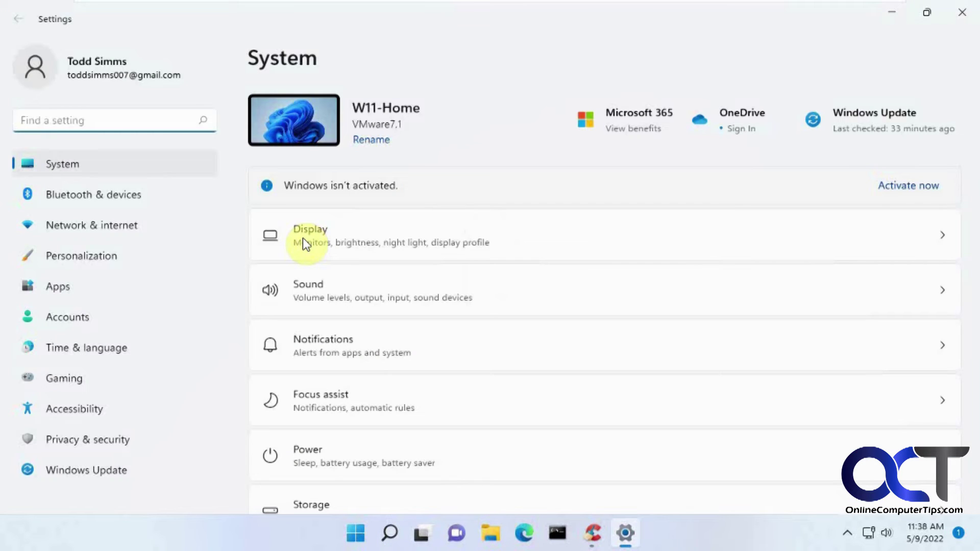
scroll(403, 245, down, 4)
click(391, 313)
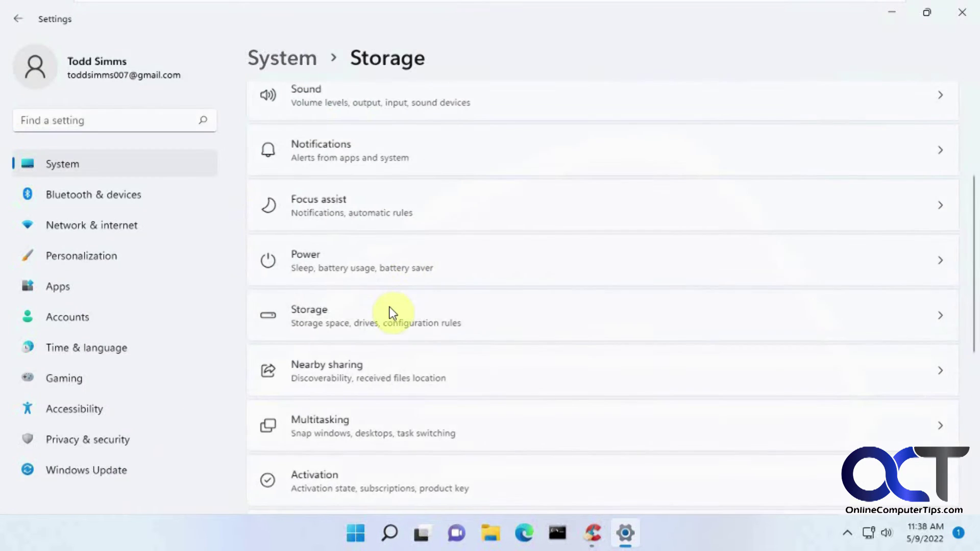
click(428, 247)
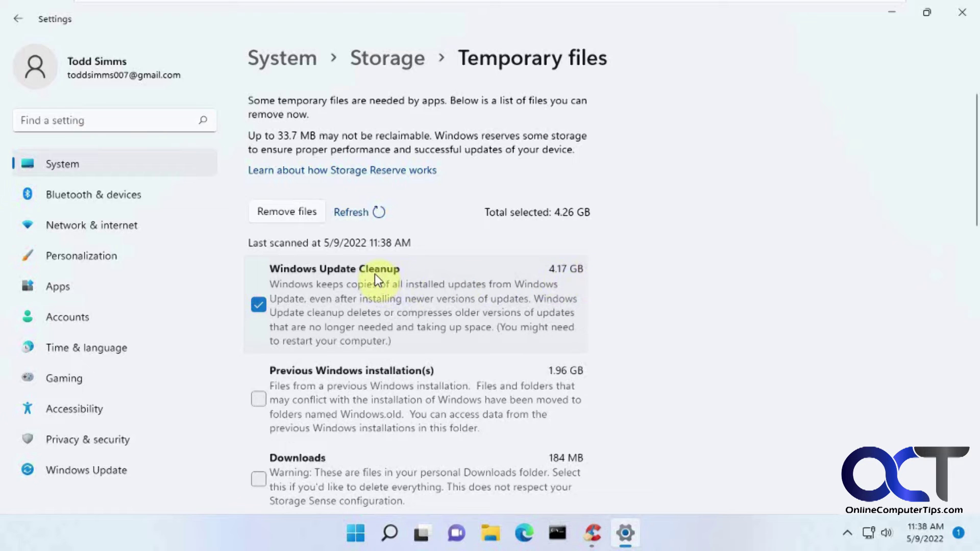
click(260, 400)
click(494, 534)
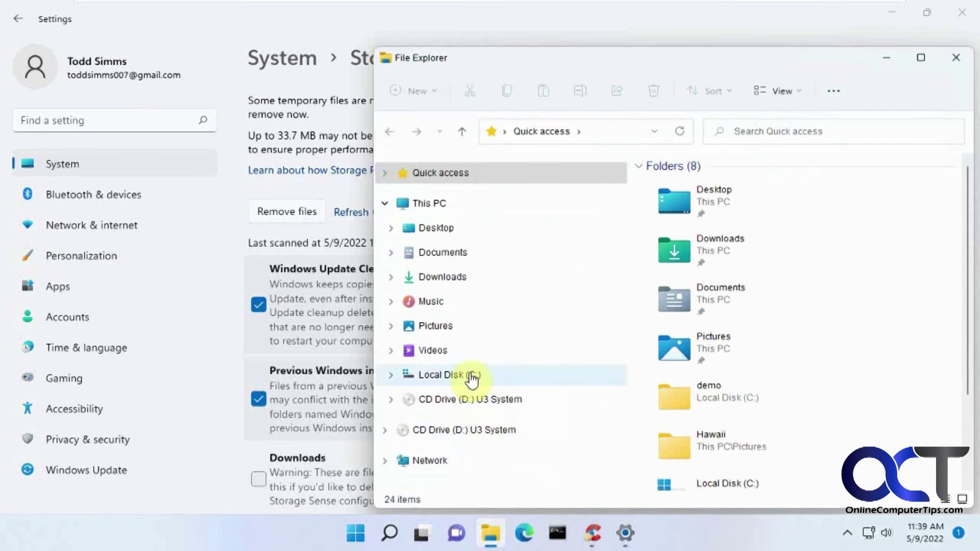
click(470, 376)
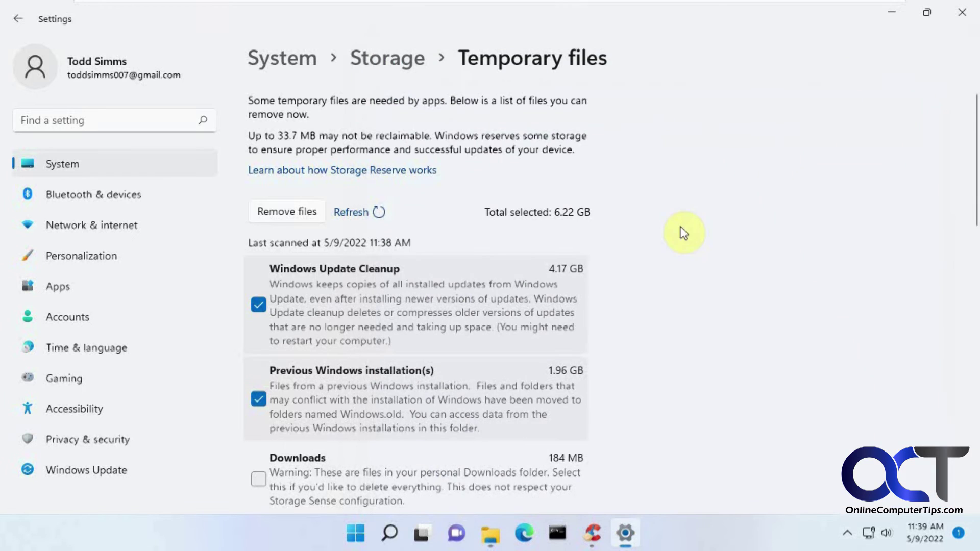
scroll(674, 304, down, 3)
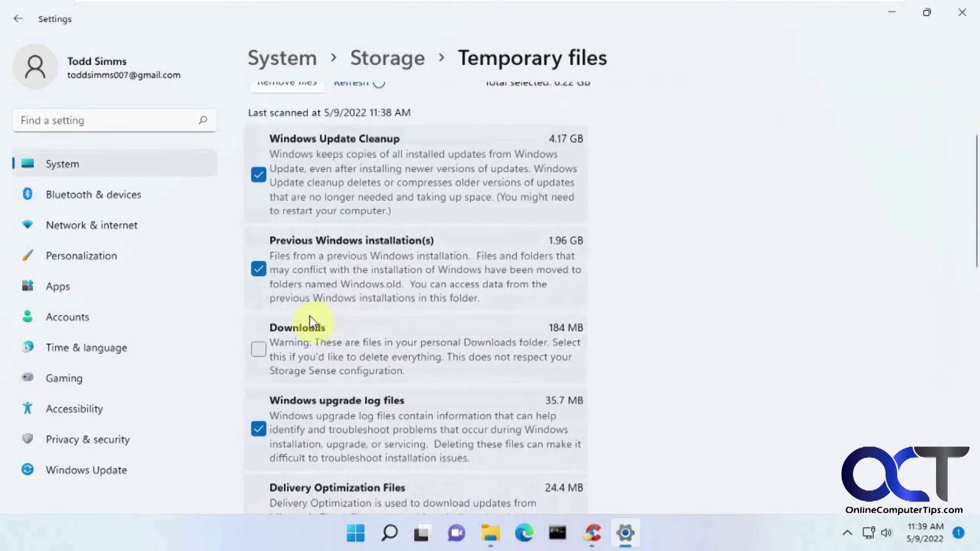
scroll(696, 352, down, 1)
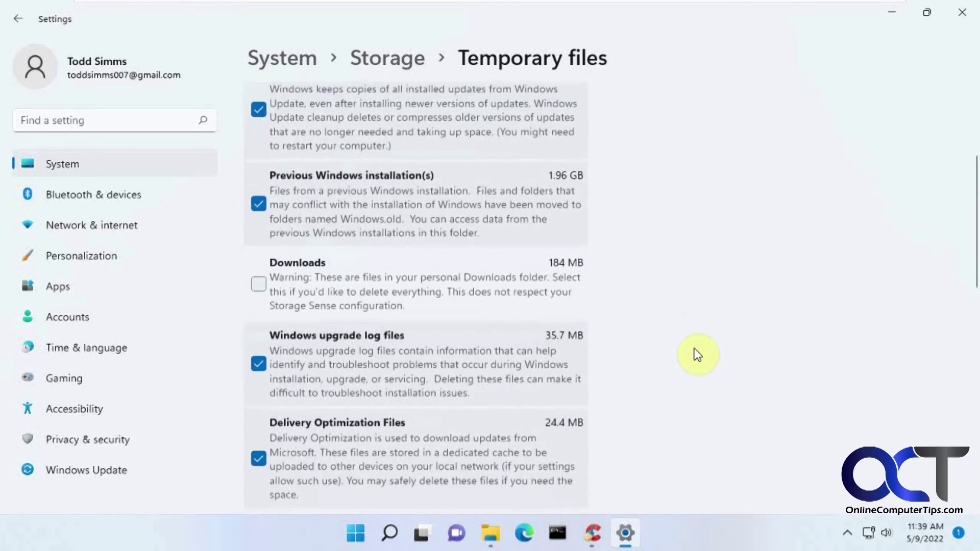
scroll(695, 352, down, 2)
scroll(607, 283, down, 1)
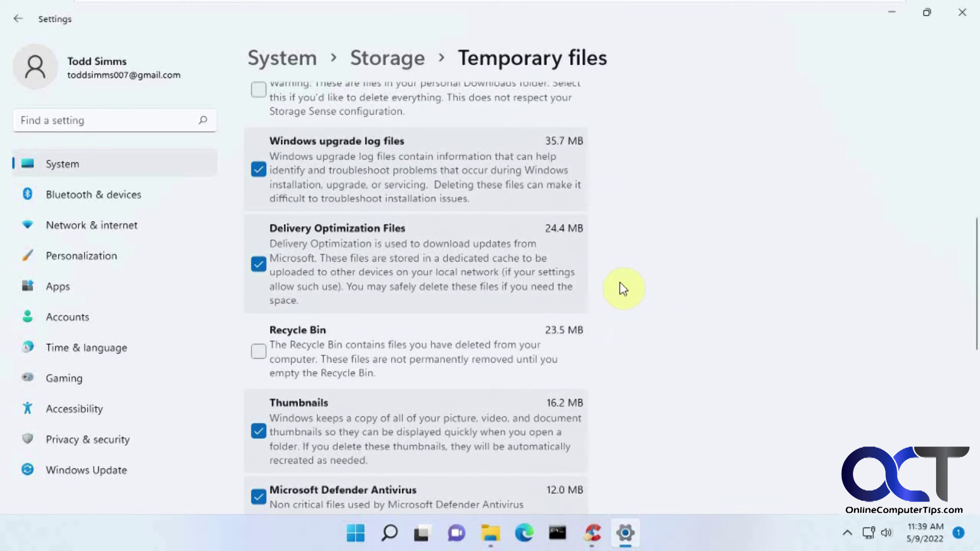
scroll(598, 306, down, 1)
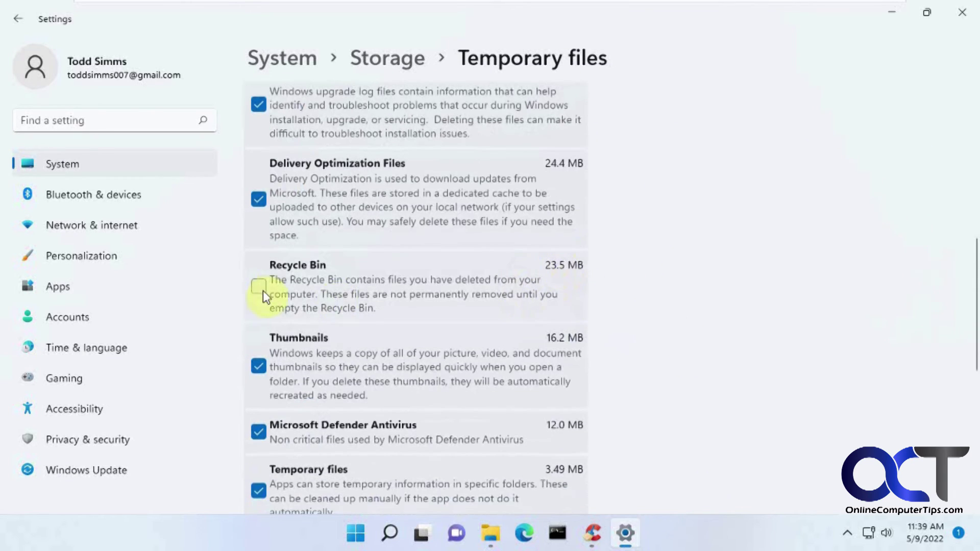
scroll(650, 287, down, 1)
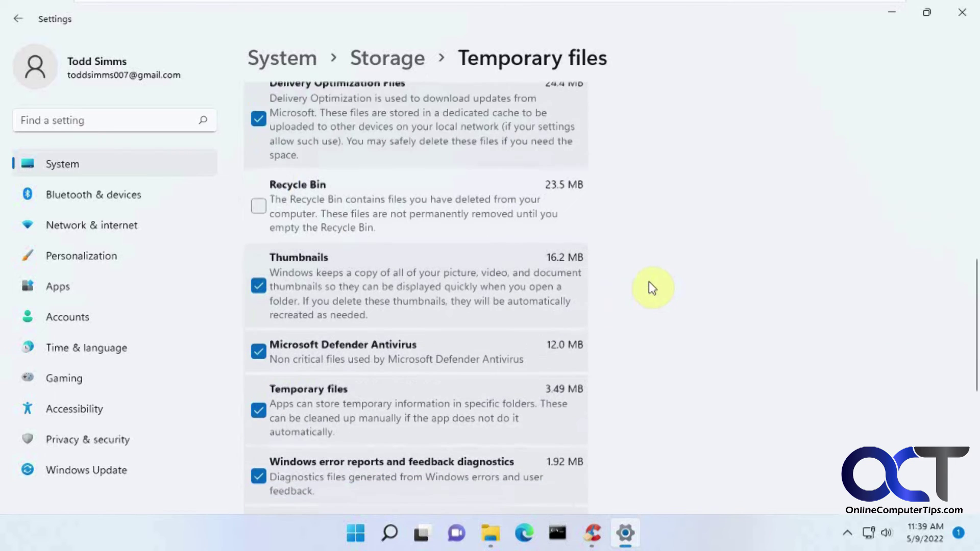
scroll(649, 284, down, 3)
scroll(649, 295, up, 6)
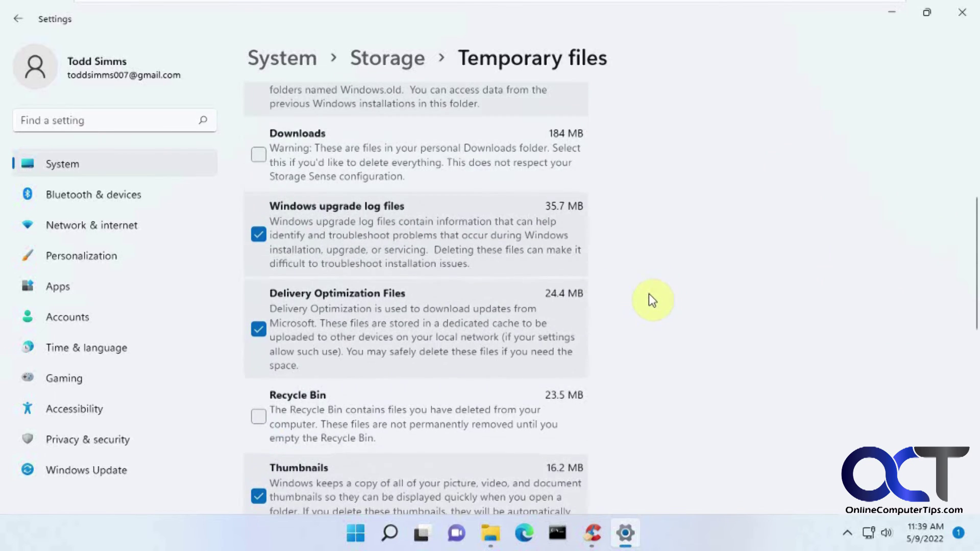
scroll(651, 296, up, 5)
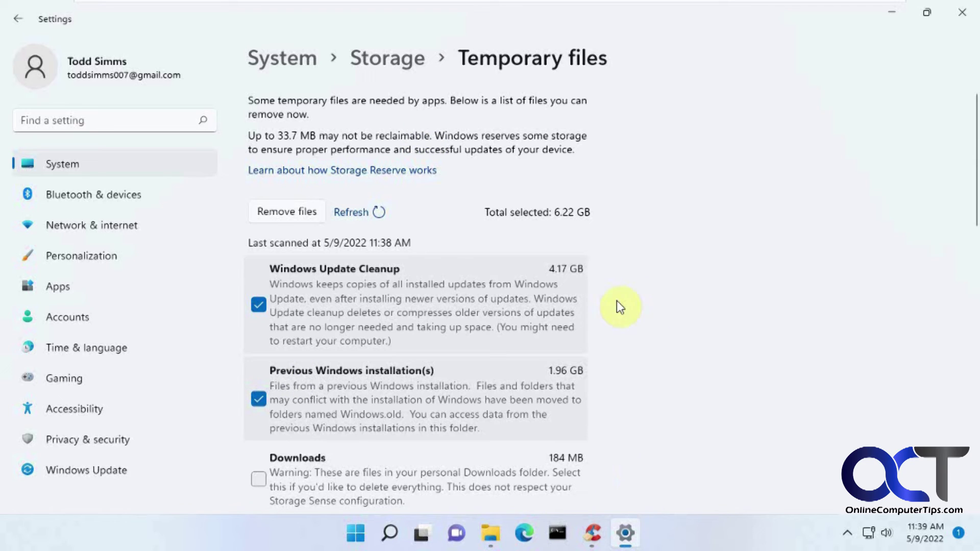
click(592, 534)
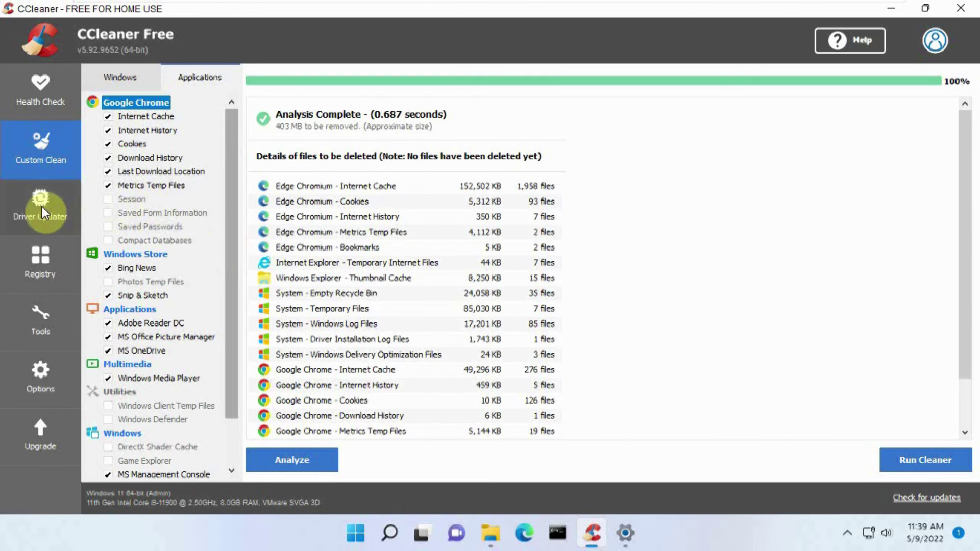
Scan the registry in CCleaner, finding 92 issues, then minimize CCleaner.
click(43, 265)
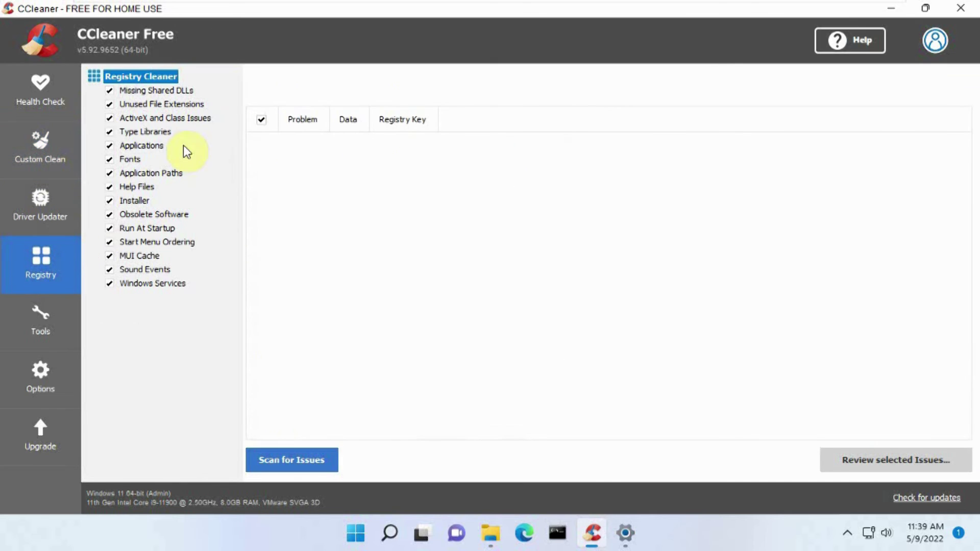
click(298, 457)
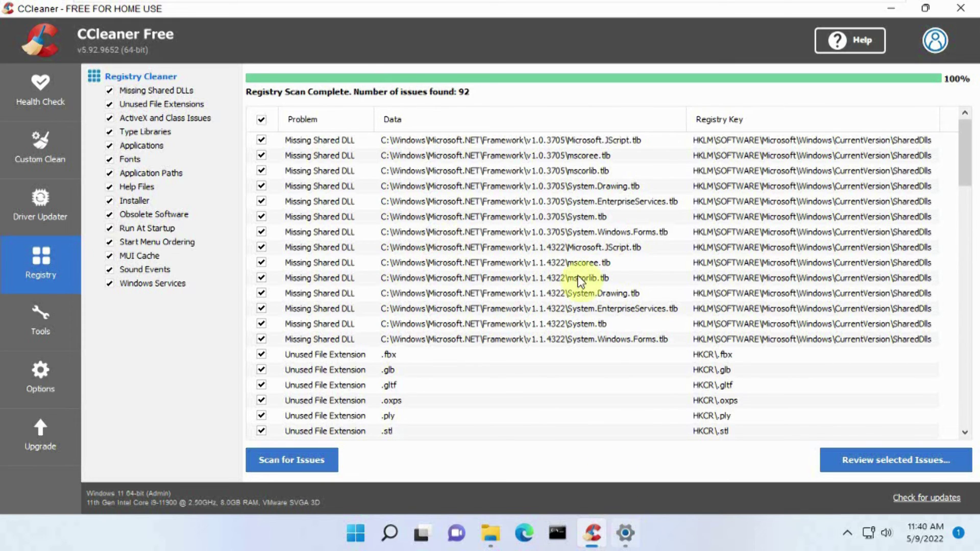
click(889, 8)
Return to the Settings Temporary files page showing 6.22 GB selected.
mouse_move(626, 531)
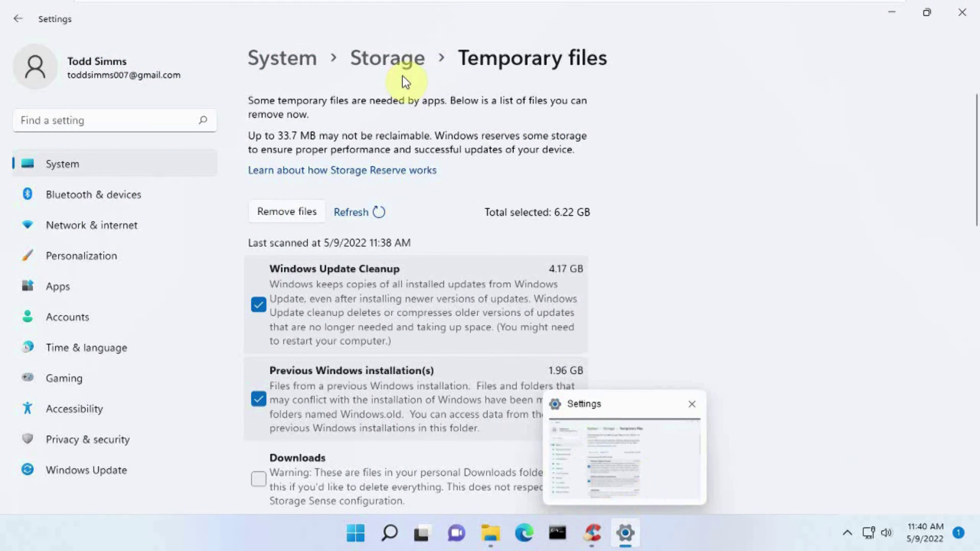